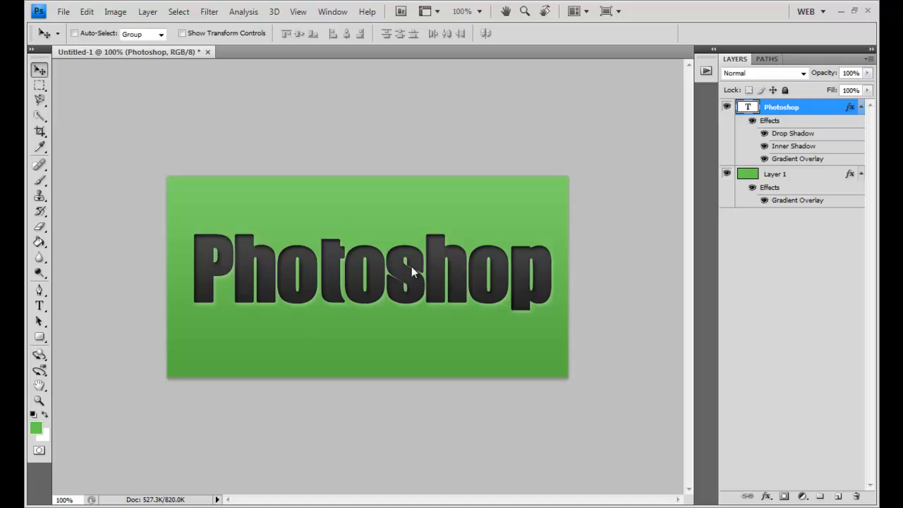
Step: Create a new 600 by 300 pixel document named "letterpressed text" at 300 pixels/inch with a transparent background
click(62, 12)
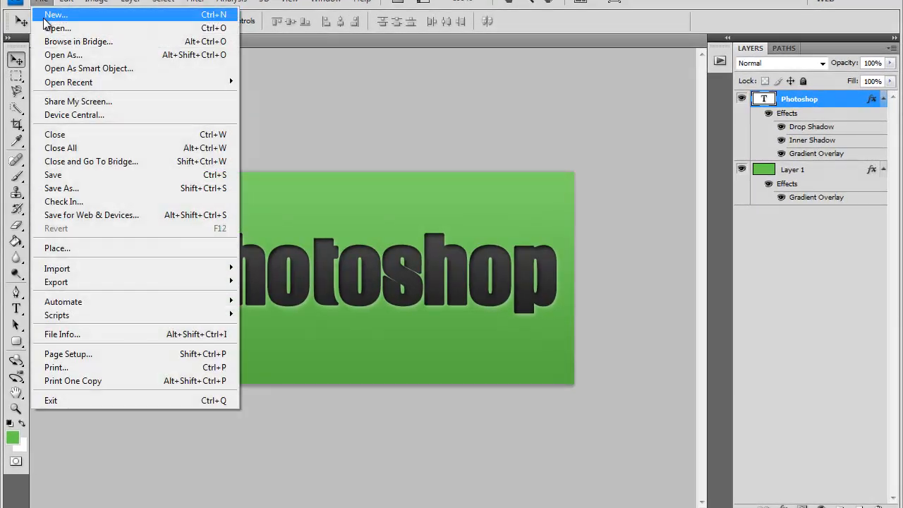
click(46, 17)
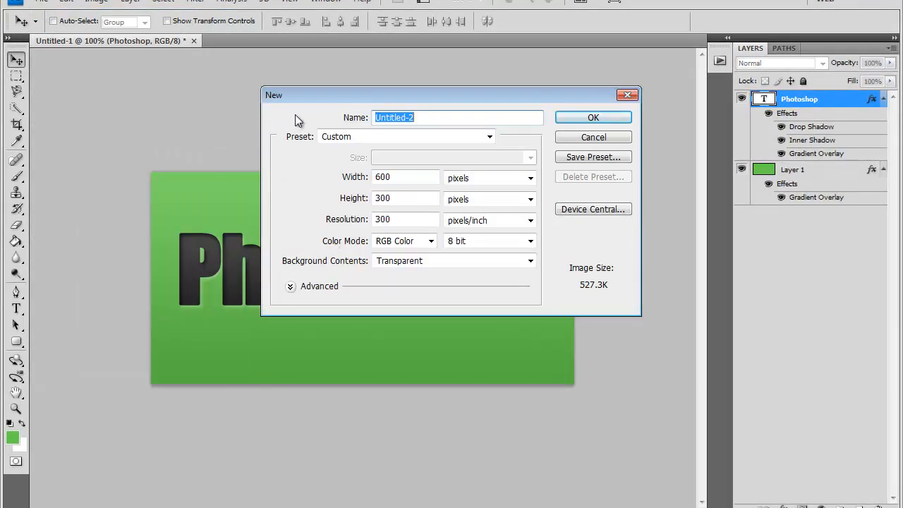
text(le)
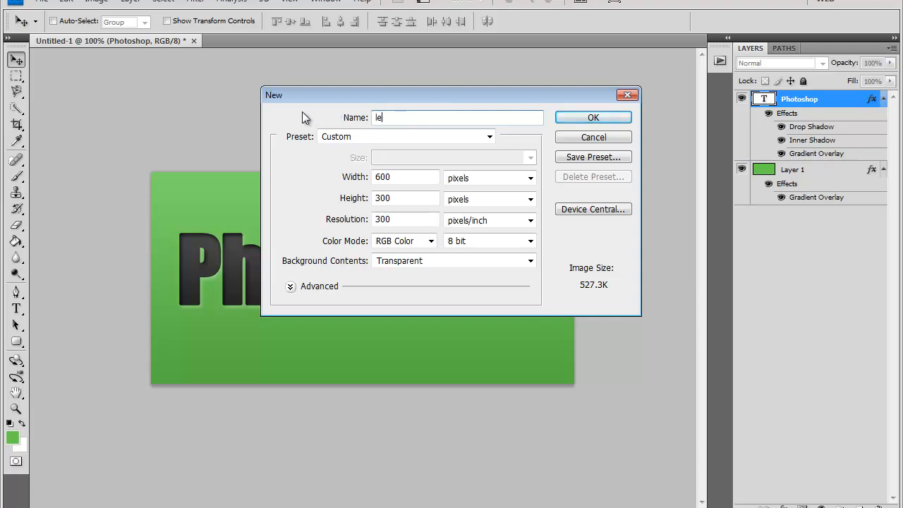
text(tterpressed text)
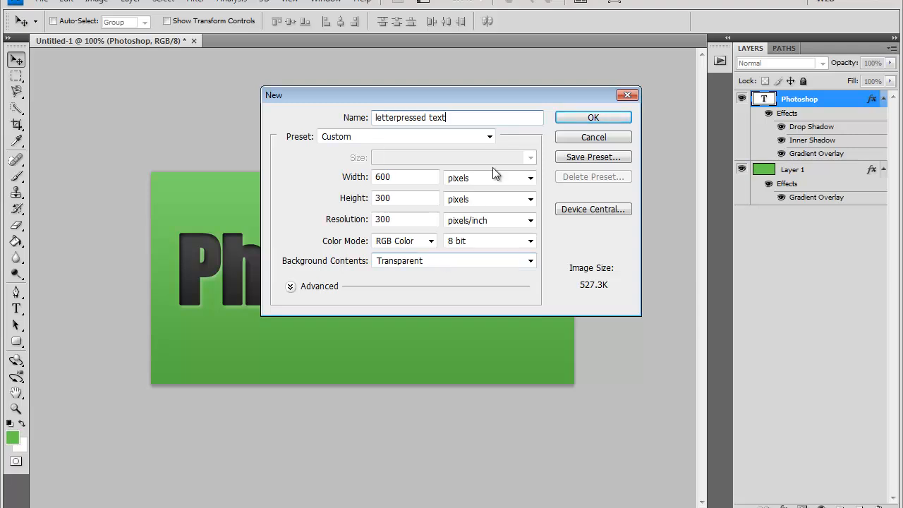
click(588, 118)
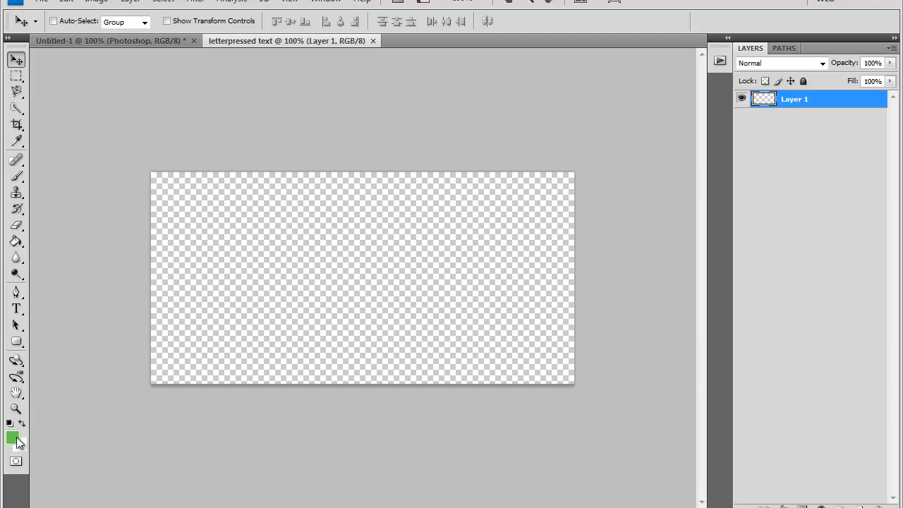
Step: Fill the empty Layer 1 with the green foreground color using the Paint Bucket, then return to the Move tool
click(15, 241)
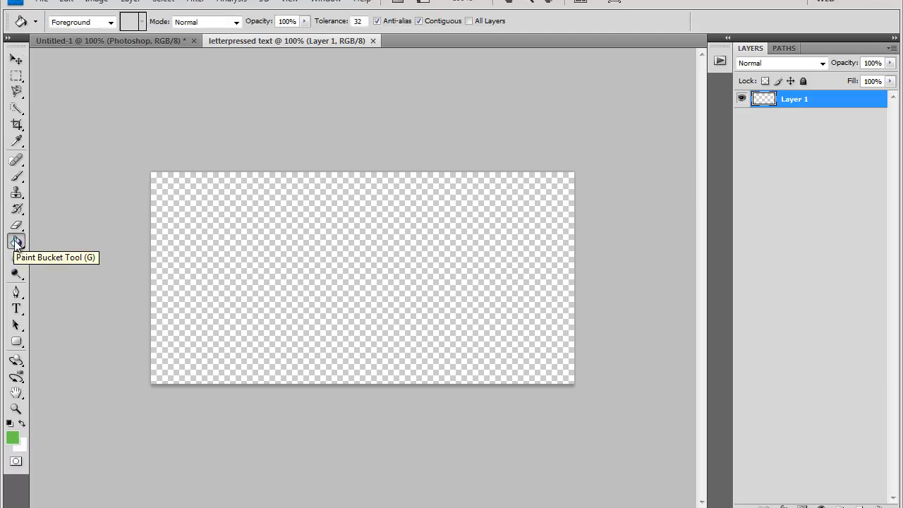
click(297, 260)
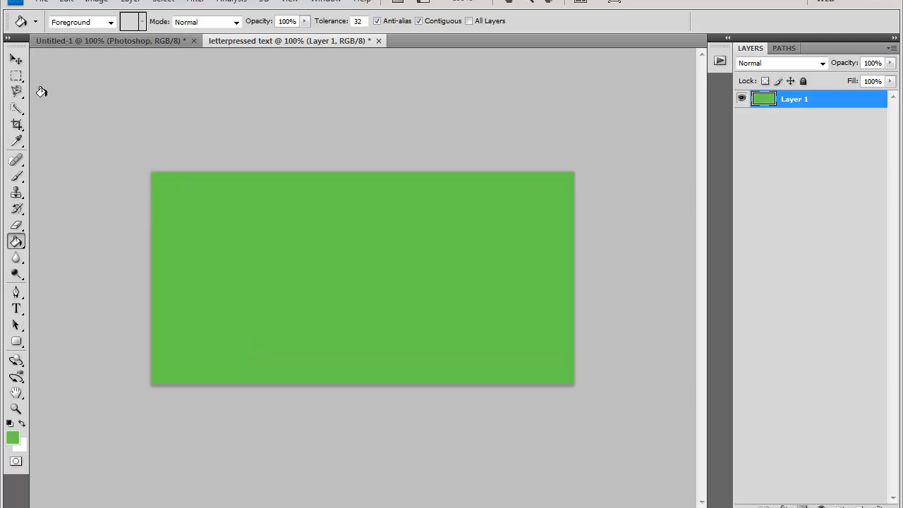
click(16, 59)
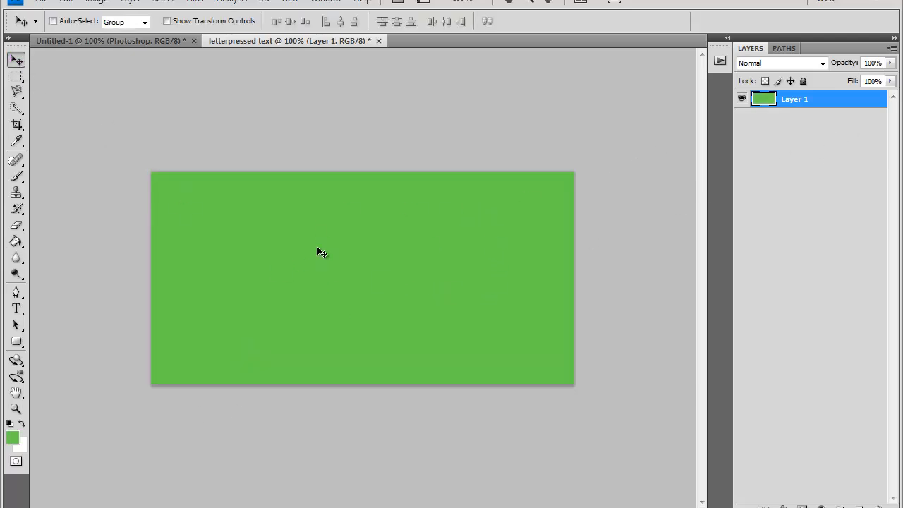
Step: Add a low-opacity, linear black-to-white Gradient Overlay to the green layer and collapse its effects list
double_click(836, 108)
click(508, 250)
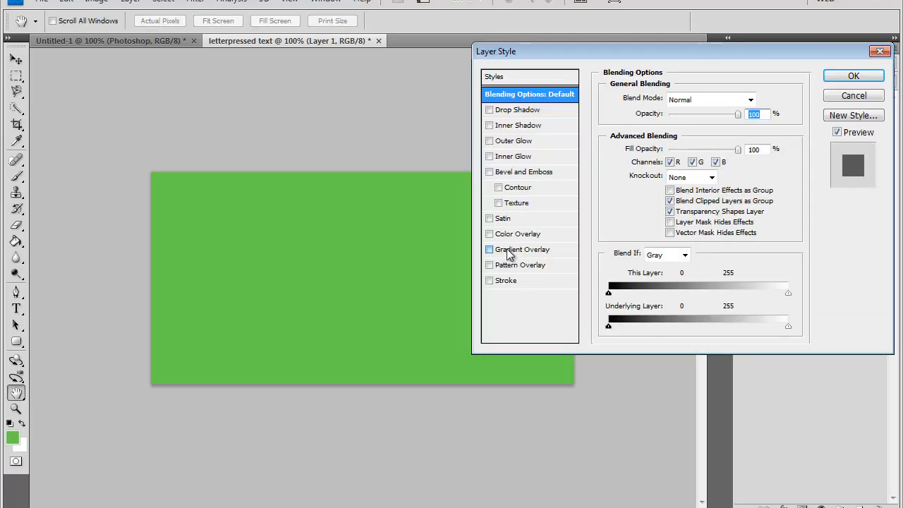
click(665, 114)
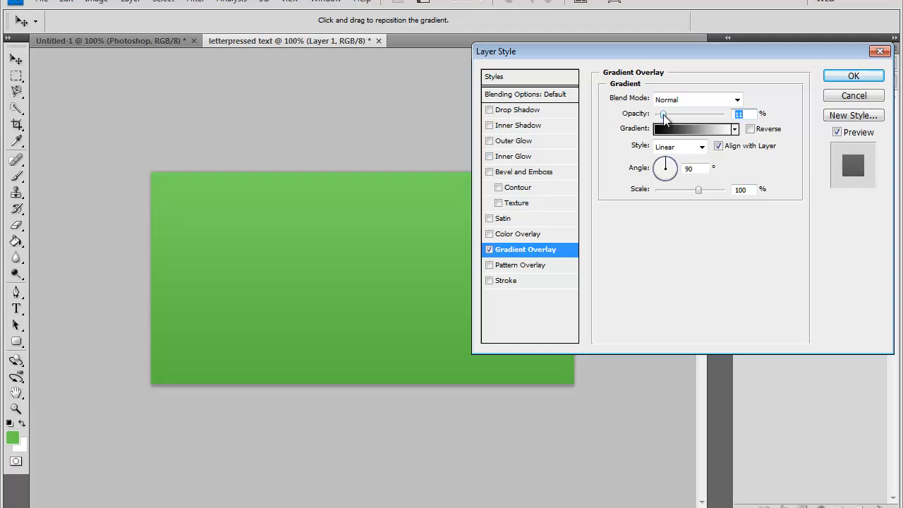
drag(665, 118, 667, 119)
click(841, 74)
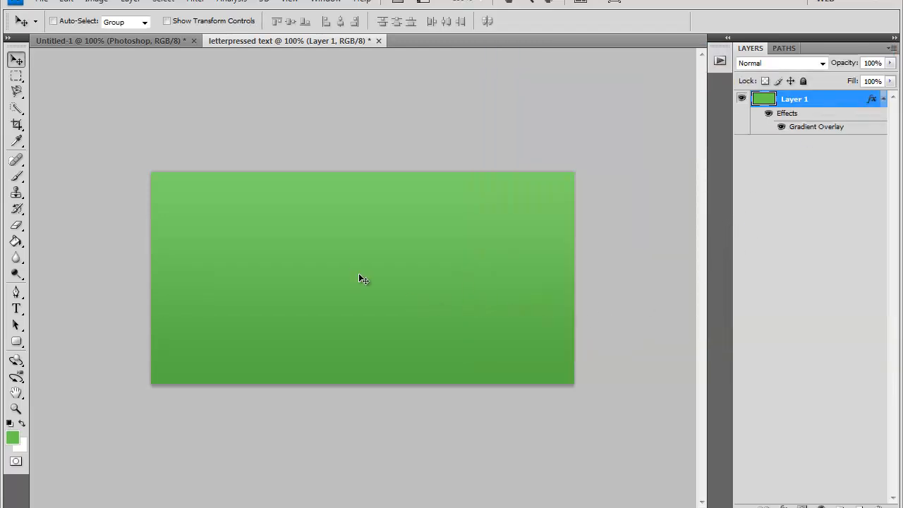
click(883, 99)
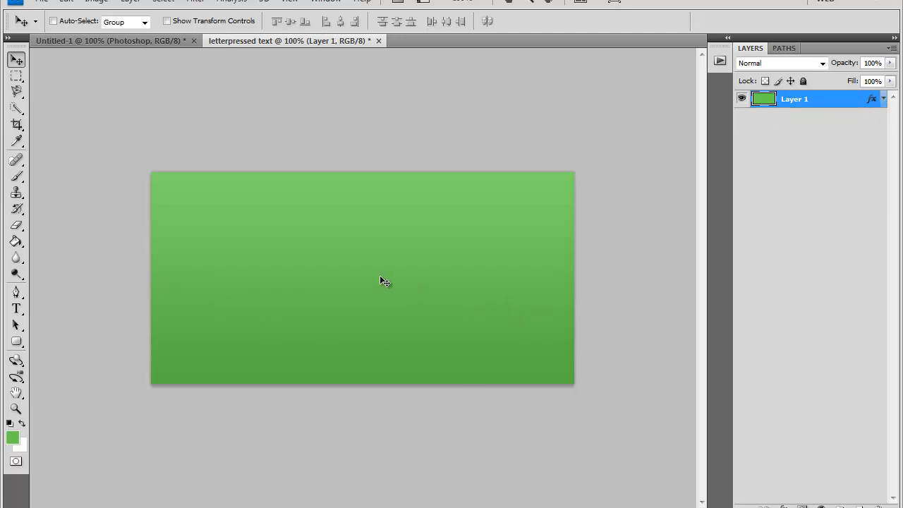
Step: Add the text "Photoshop" across the canvas in 30 pt Gabo Drive Regular with the dark gray color 282828
click(15, 309)
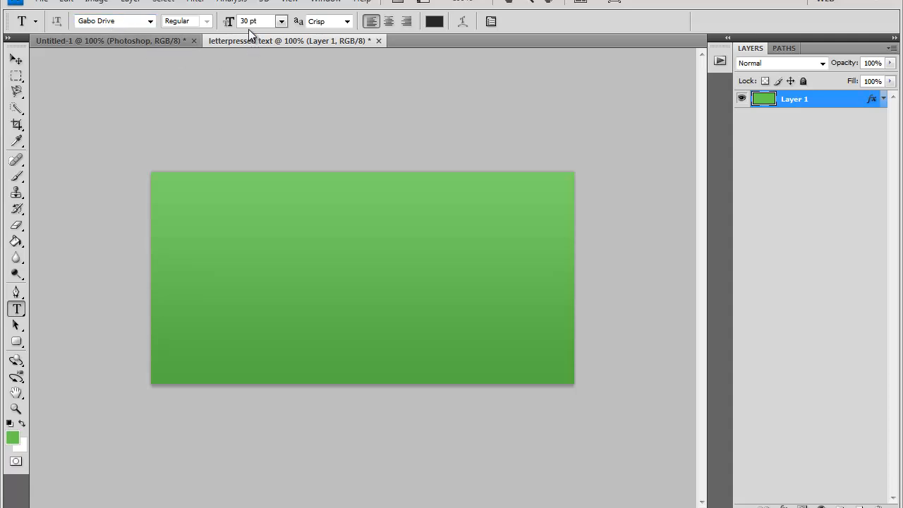
click(434, 21)
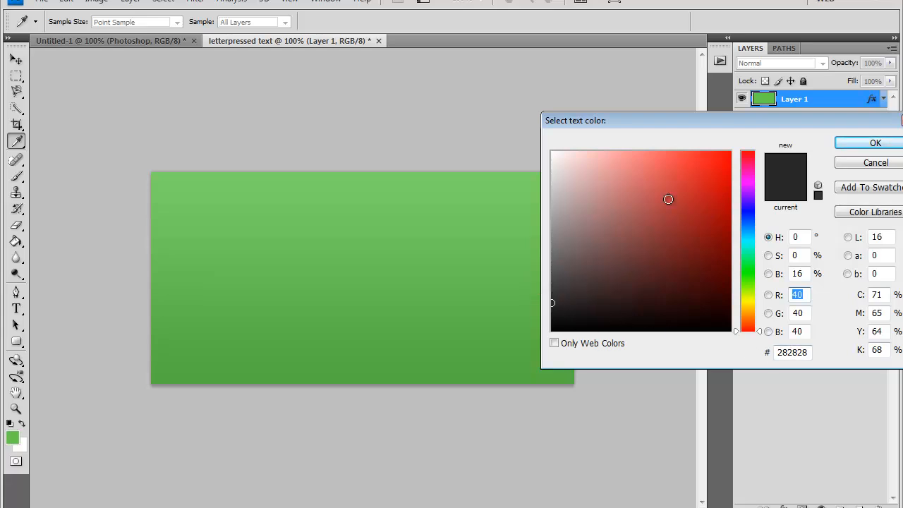
click(858, 144)
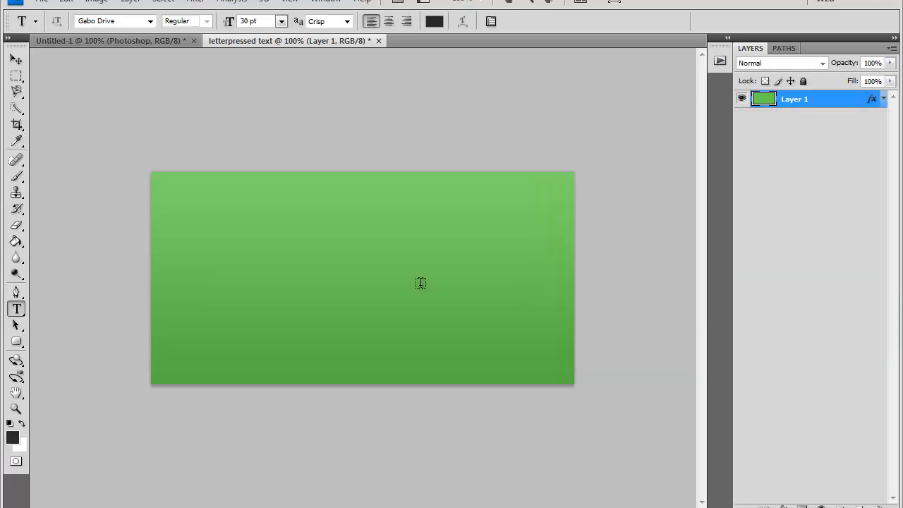
click(177, 280)
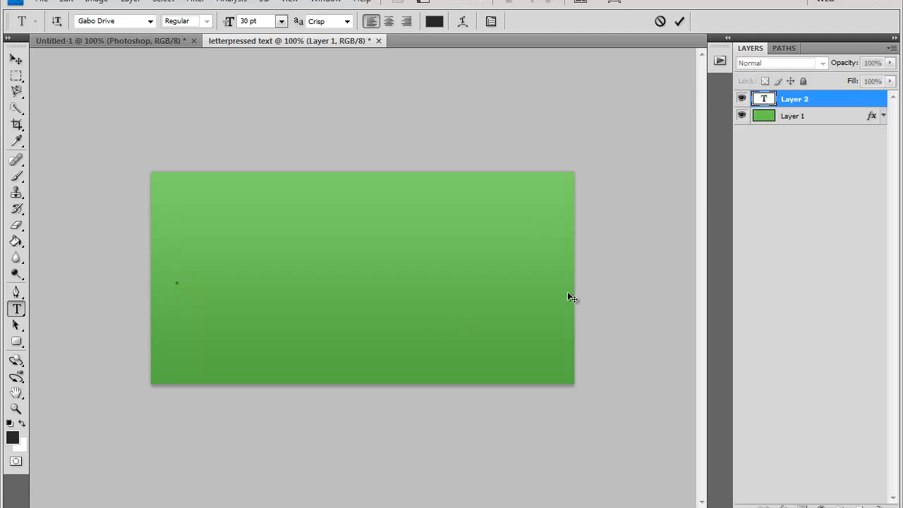
text(P)
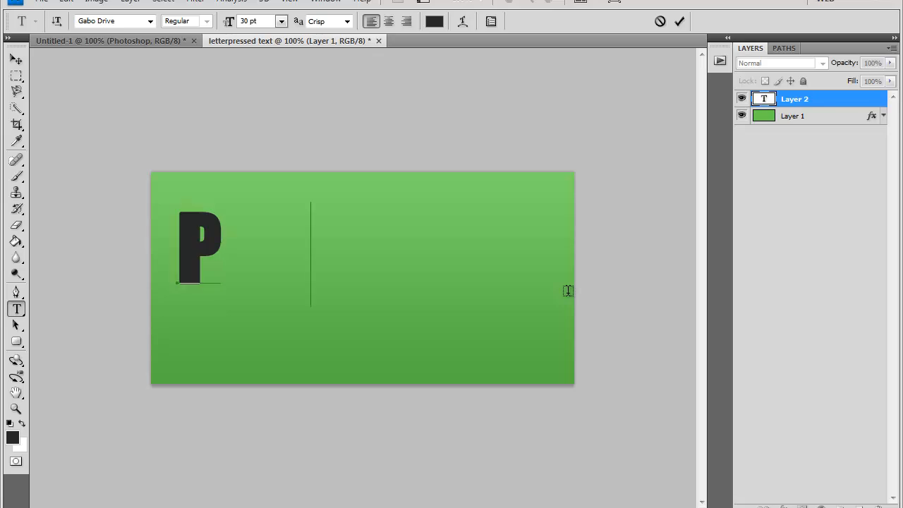
text(hotoshop)
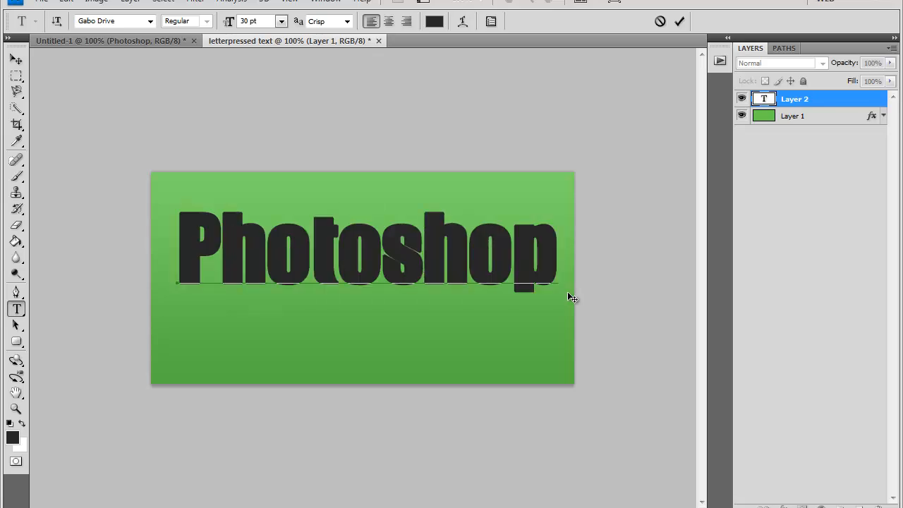
click(677, 22)
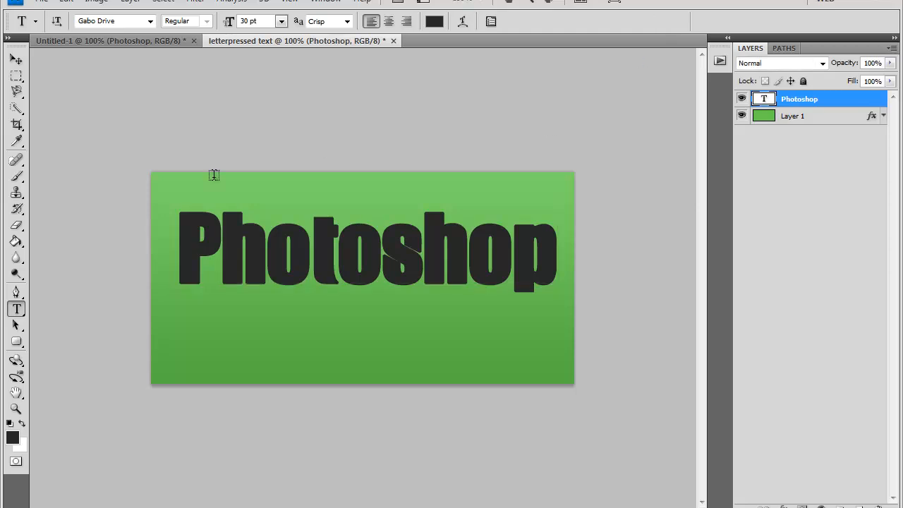
Step: Move the "Photoshop" text down to the middle of the green background
click(19, 63)
drag(386, 240, 378, 270)
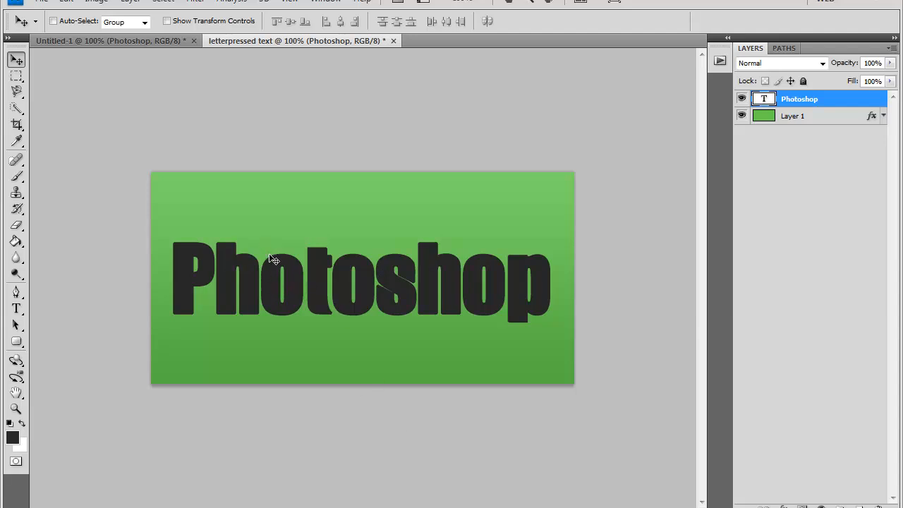
drag(337, 274, 338, 271)
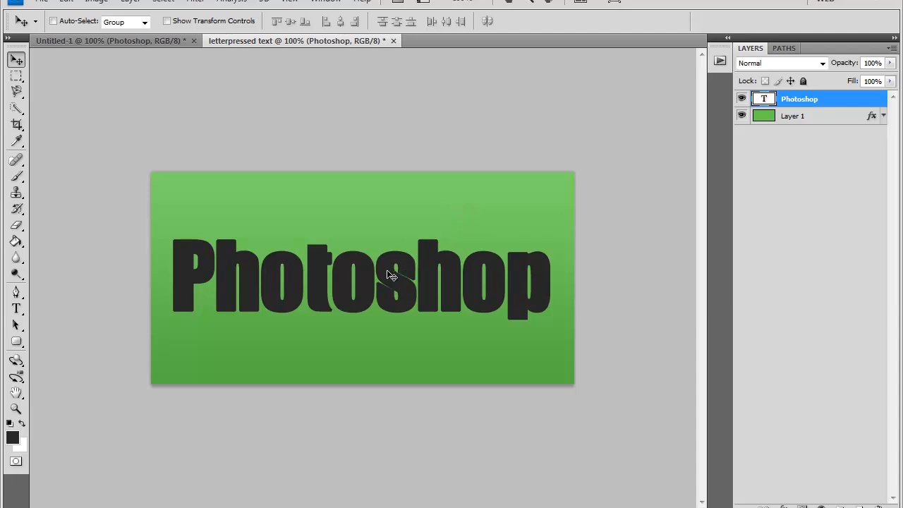
Step: Add an Inner Shadow to the "Photoshop" text layer and set its opacity to 85%
double_click(843, 100)
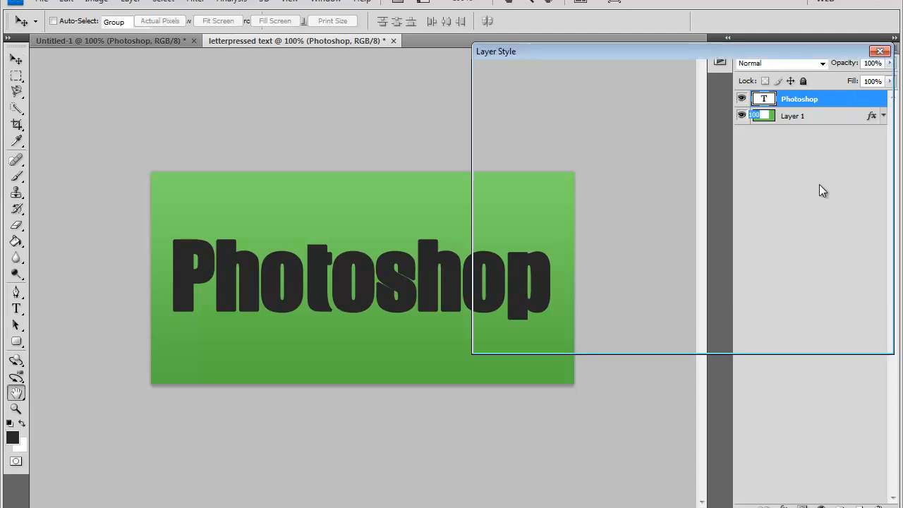
drag(612, 52, 592, 107)
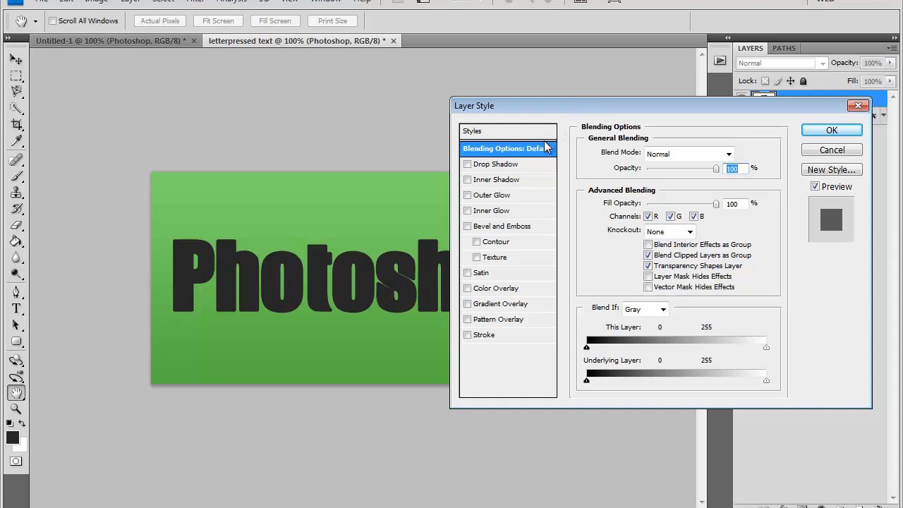
click(513, 182)
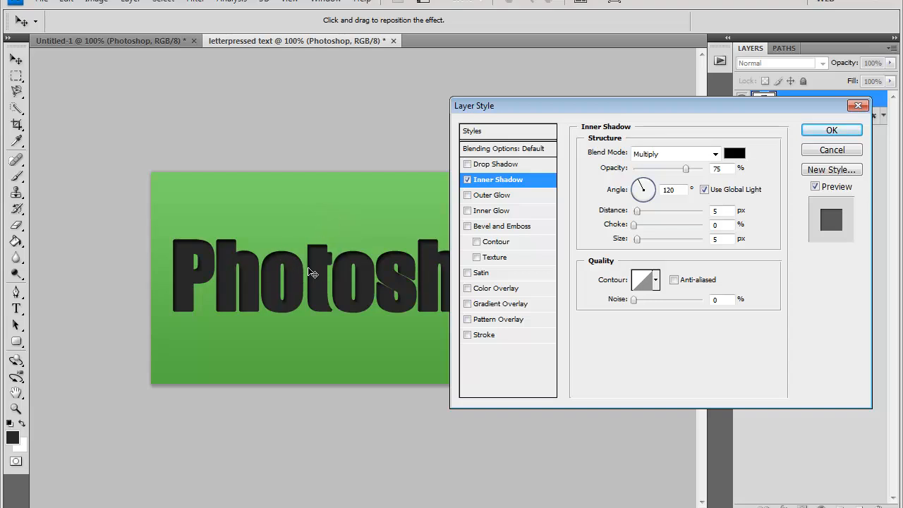
click(685, 169)
text(80)
key(Up)
key(Up)
key(Up)
key(Up)
key(Up)
Step: Set the inner shadow's distance to 4 px and its size to 7 px
click(715, 210)
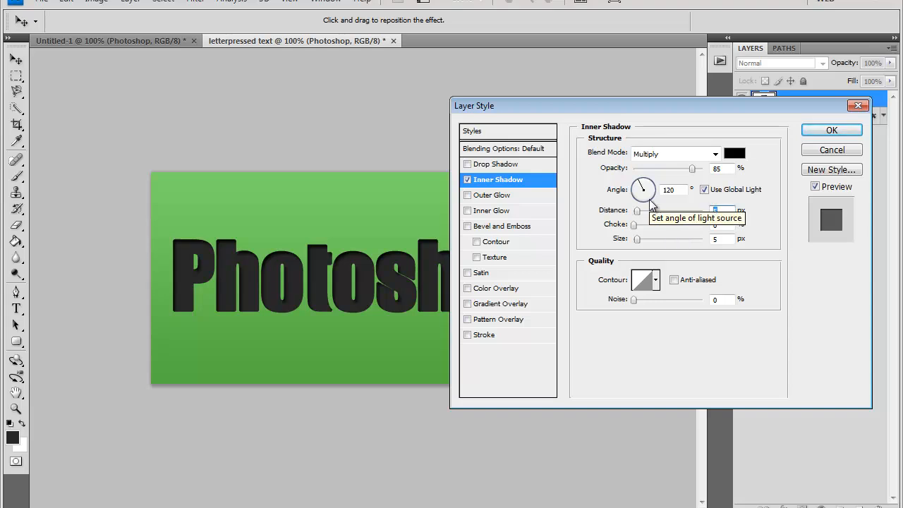
key(Down)
key(Down)
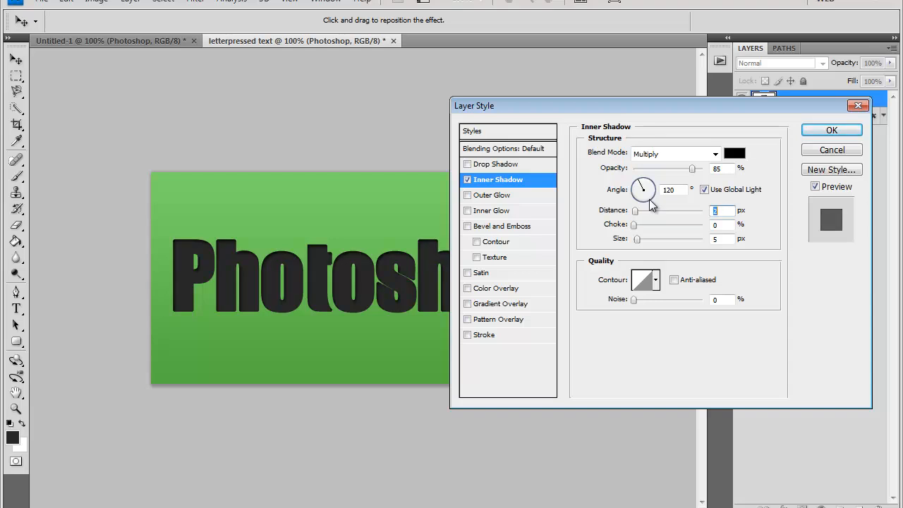
key(Up)
key(Up)
click(716, 240)
key(Up)
key(Up)
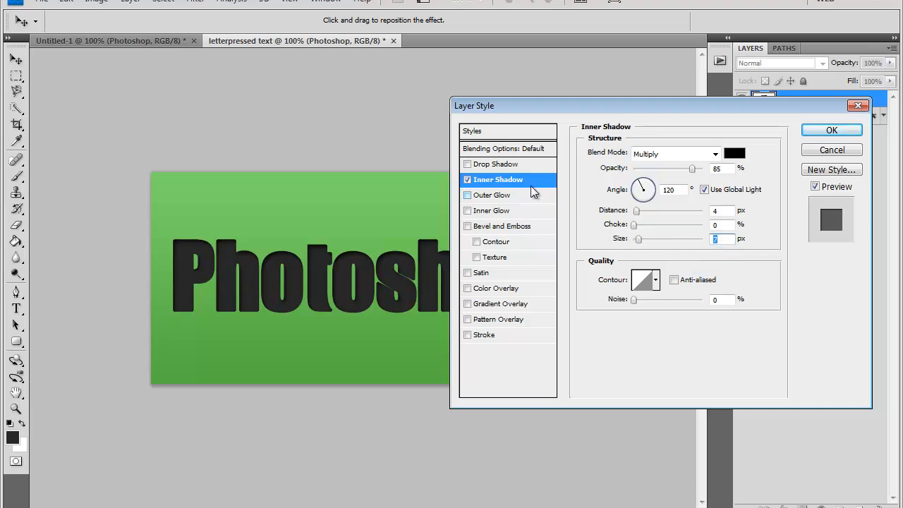
Step: Add a Drop Shadow to the text with the color white (ffffff) and the Normal blend mode
click(505, 168)
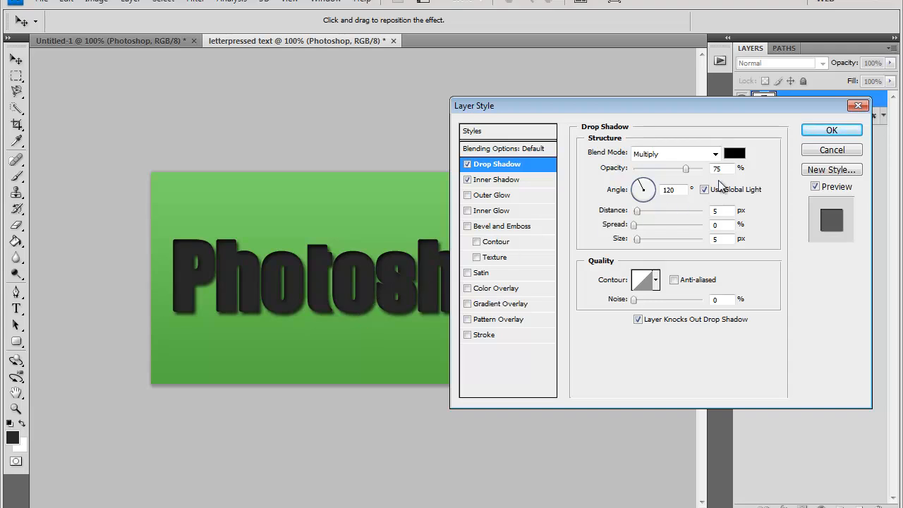
click(735, 154)
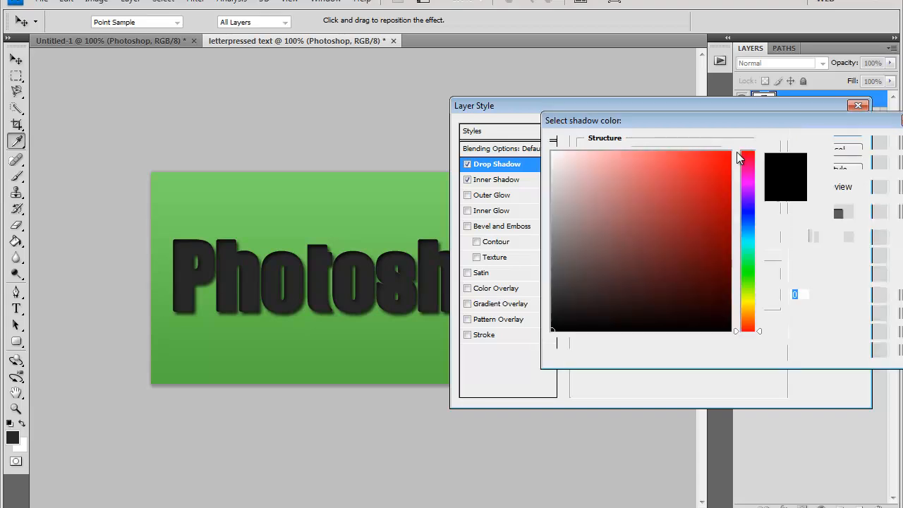
drag(619, 208, 543, 144)
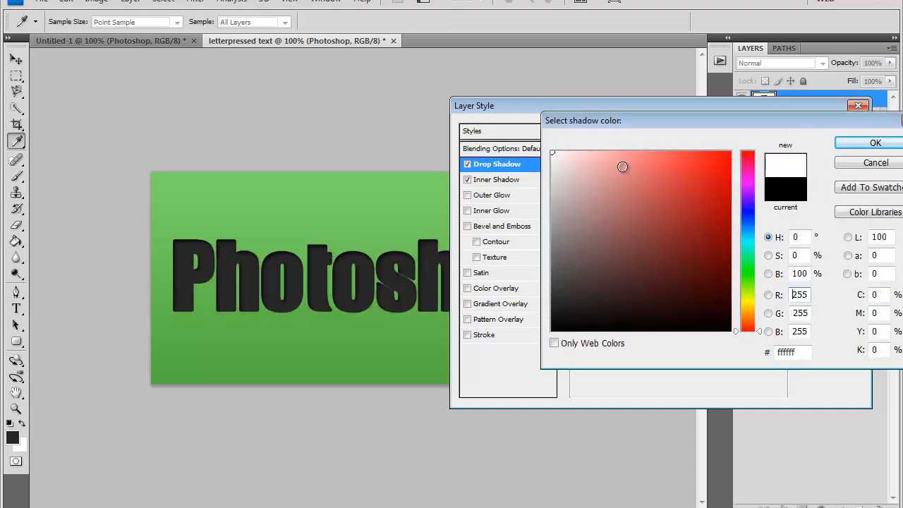
click(861, 147)
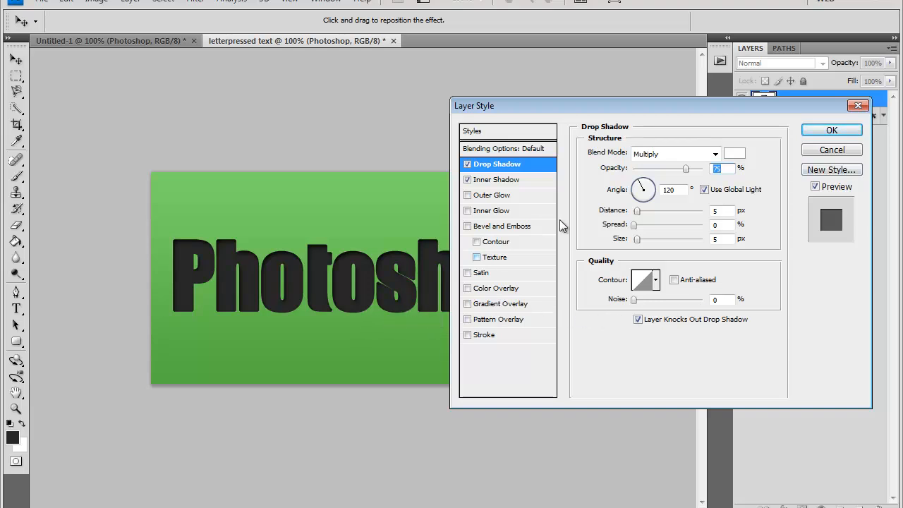
click(715, 156)
click(698, 168)
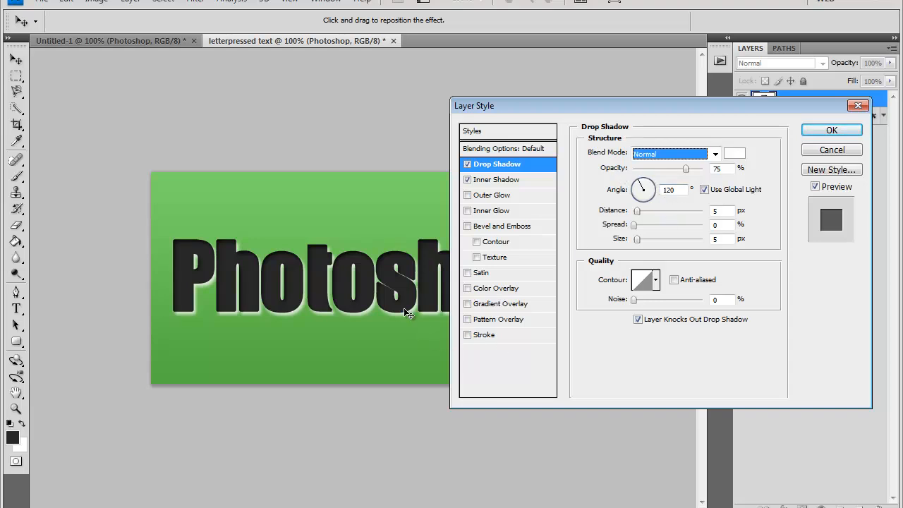
Step: Set the drop shadow's opacity to 30%, its distance to 3 px and its size to 0 px
click(731, 168)
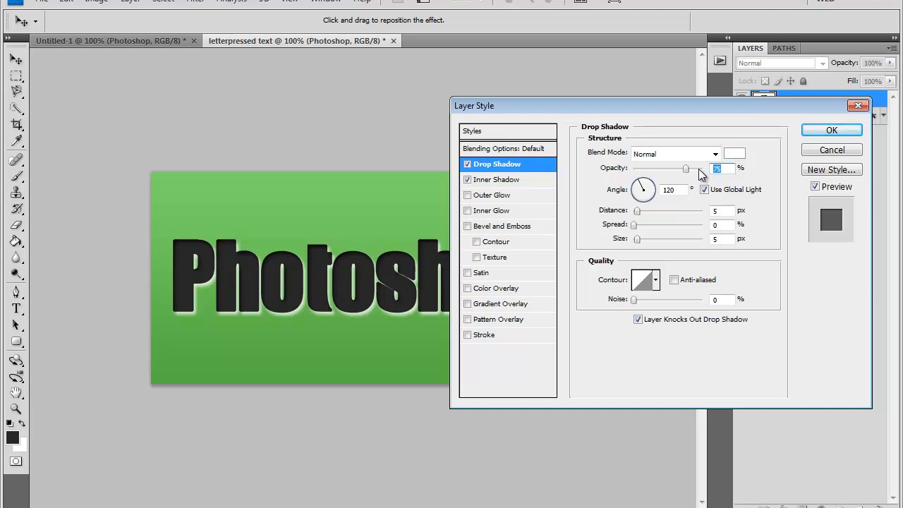
text(30)
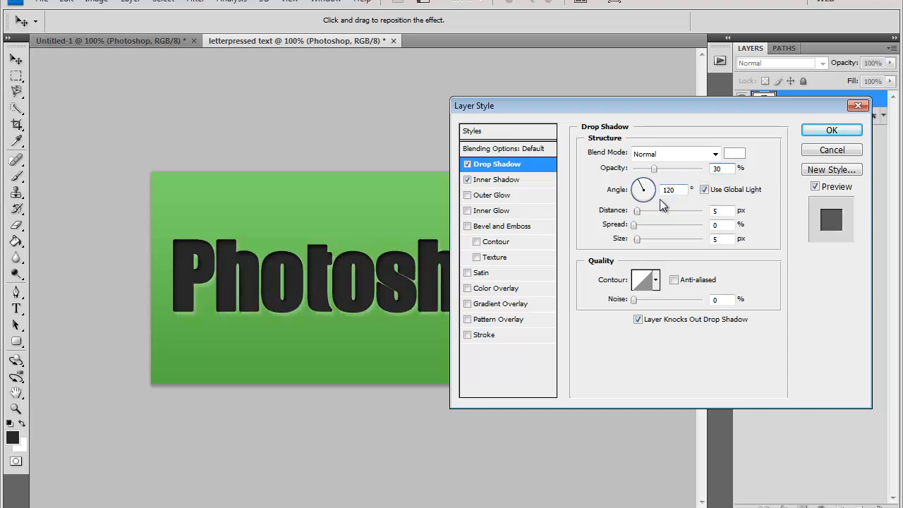
click(715, 209)
key(Down)
key(Down)
click(733, 239)
key(Down)
key(Down)
key(Down)
key(Down)
key(Down)
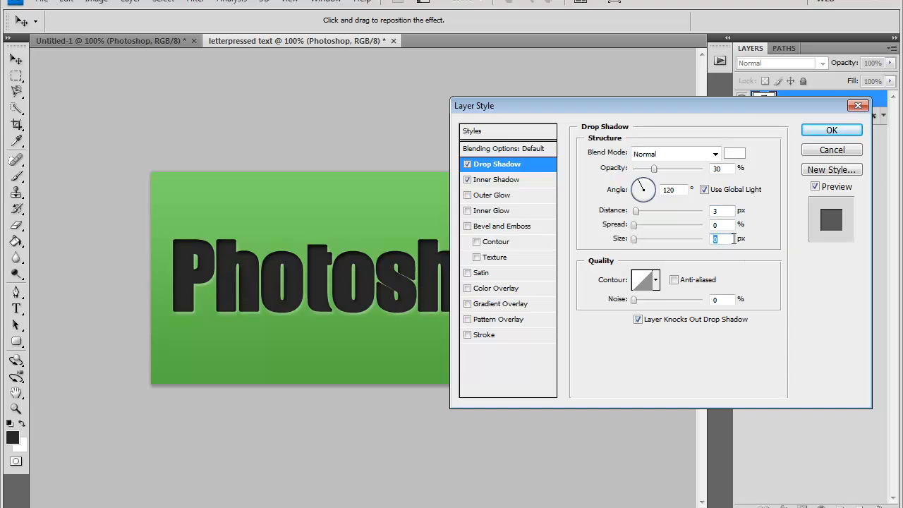
Step: Increase the drop shadow's size by a few pixels and fine-tune its distance
key(Up)
key(Up)
key(Up)
key(Up)
key(Up)
key(Up)
key(Up)
key(Up)
key(Down)
key(Down)
click(725, 210)
key(Down)
key(Up)
Step: Add a linear black-to-white Gradient Overlay to the text at 15% opacity and apply the layer styles
click(502, 303)
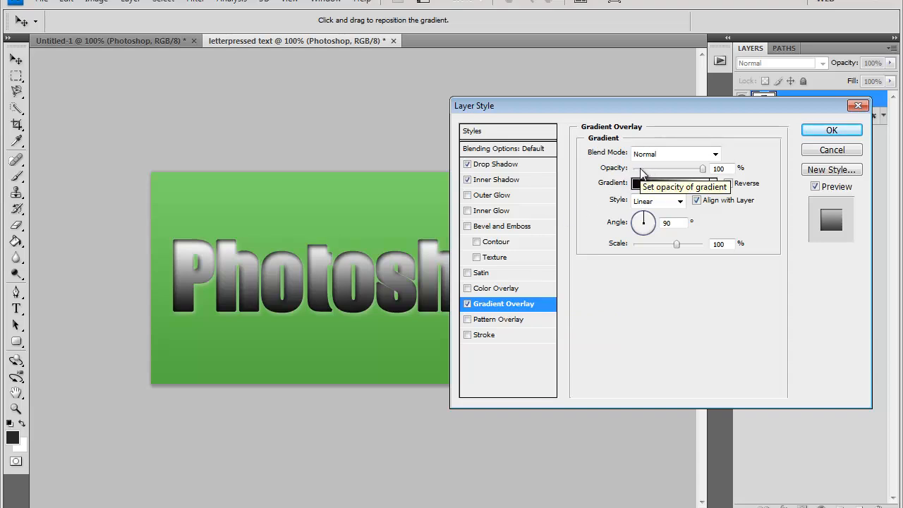
click(641, 170)
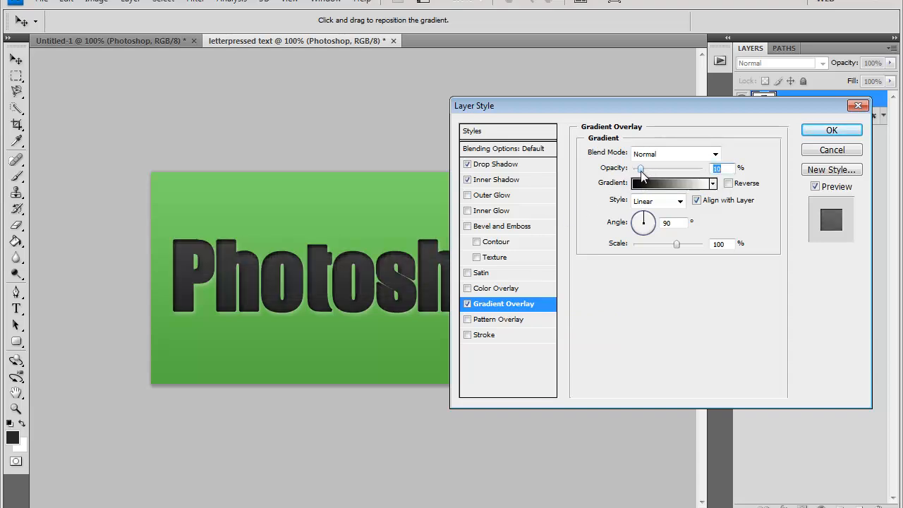
drag(640, 172, 644, 173)
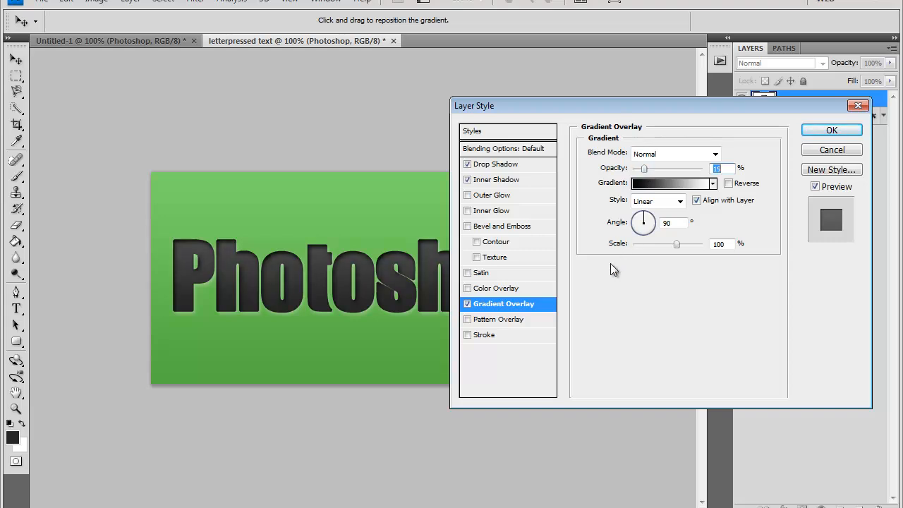
click(812, 133)
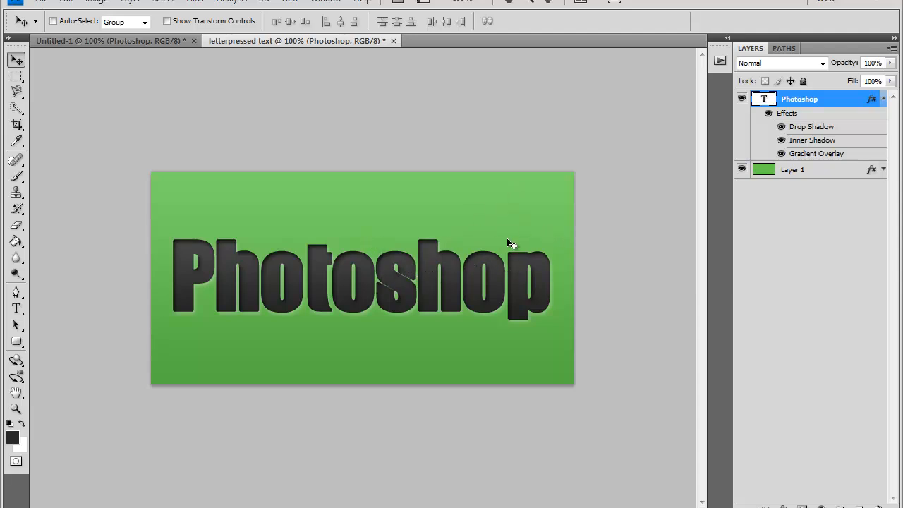
Step: Collapse the effects list of the "Photoshop" text layer
click(882, 100)
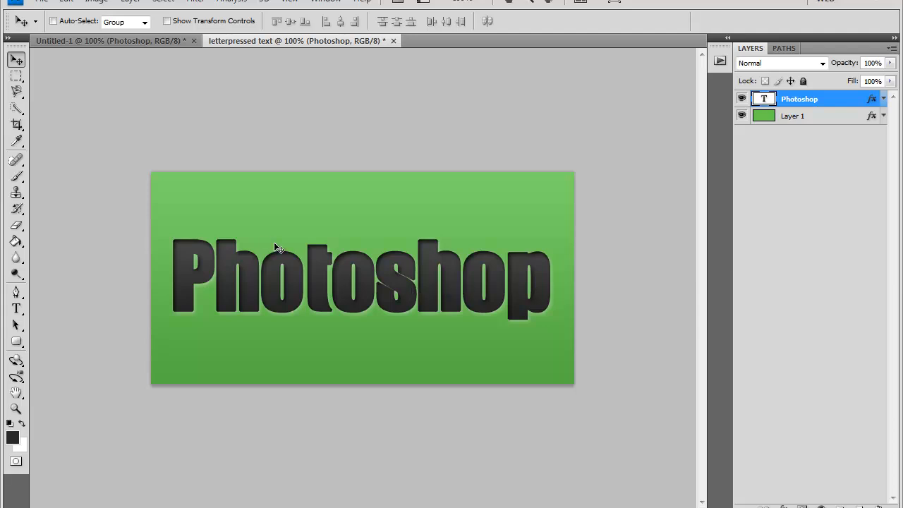
click(883, 99)
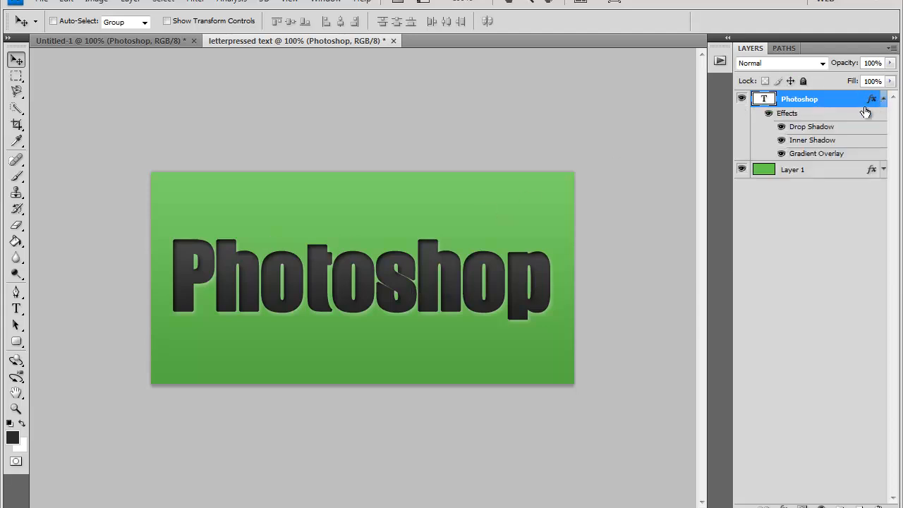
click(883, 98)
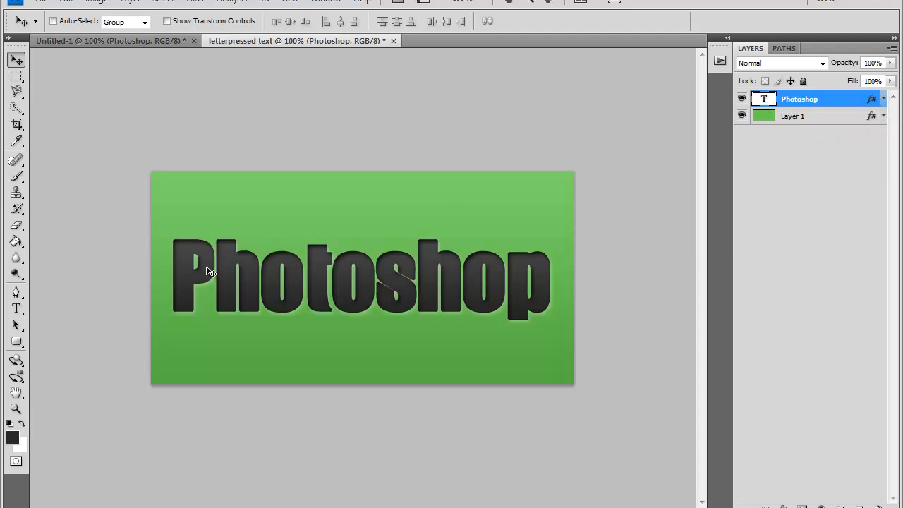
Step: Replace the wording of the "Photoshop" text layer with "Webnoobie" to test the style on other text
click(16, 308)
click(335, 274)
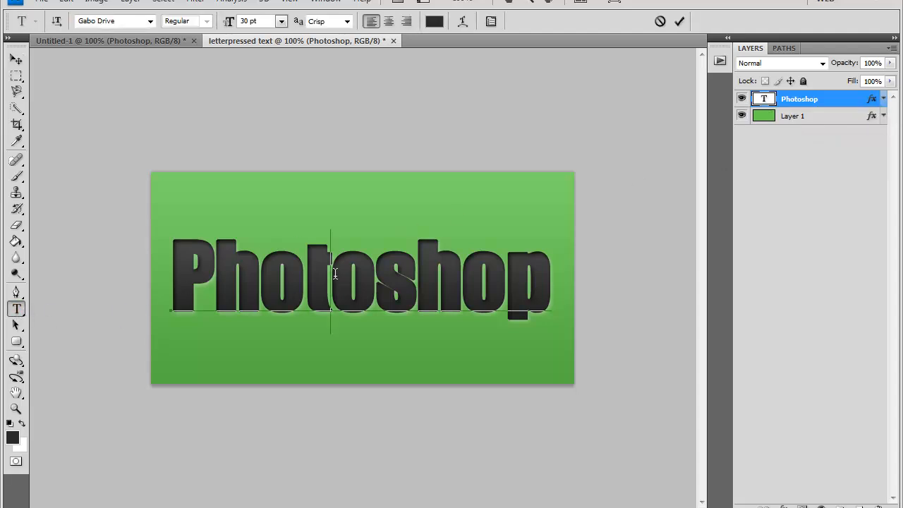
key(ctrl+a)
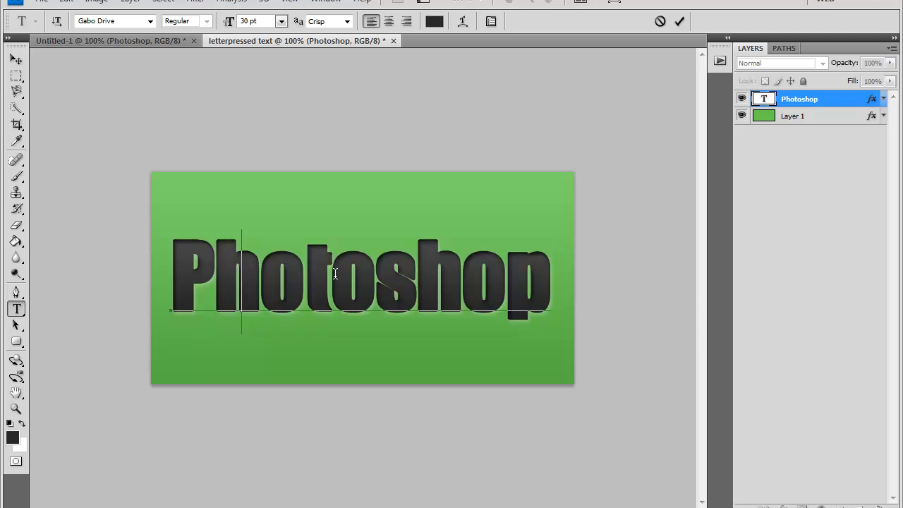
text(Webnoobie)
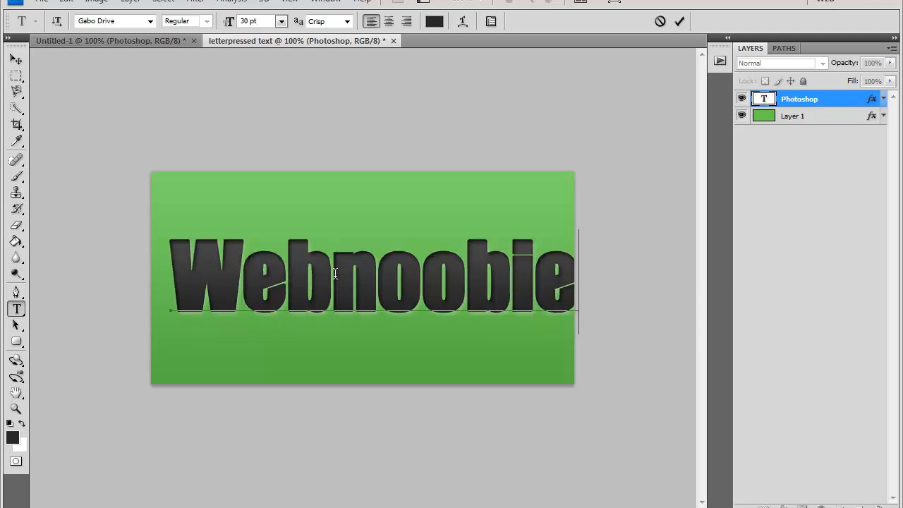
Step: Delete "Webnoobie" and enter a person's first name as the styled text
key(BackSpace)
key(BackSpace)
key(BackSpace)
key(BackSpace)
key(BackSpace)
key(BackSpace)
key(BackSpace)
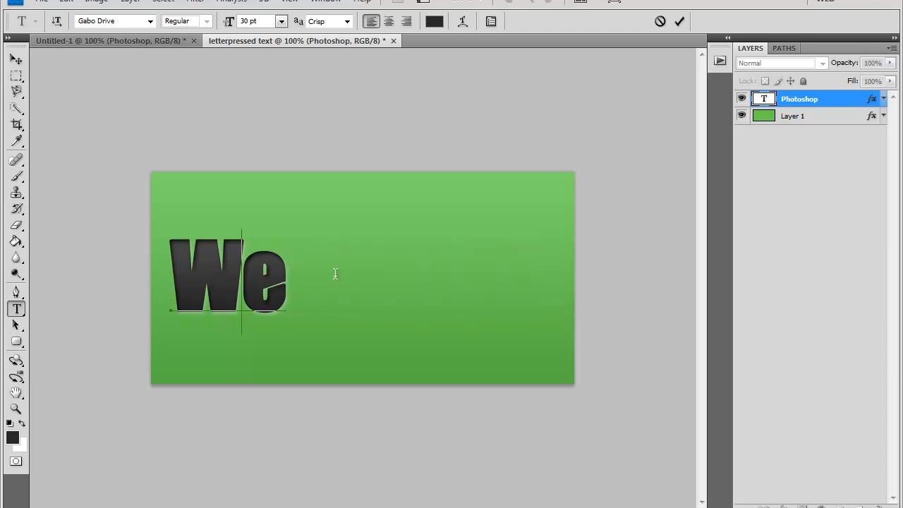
key(BackSpace)
key(BackSpace)
text(Ryan)
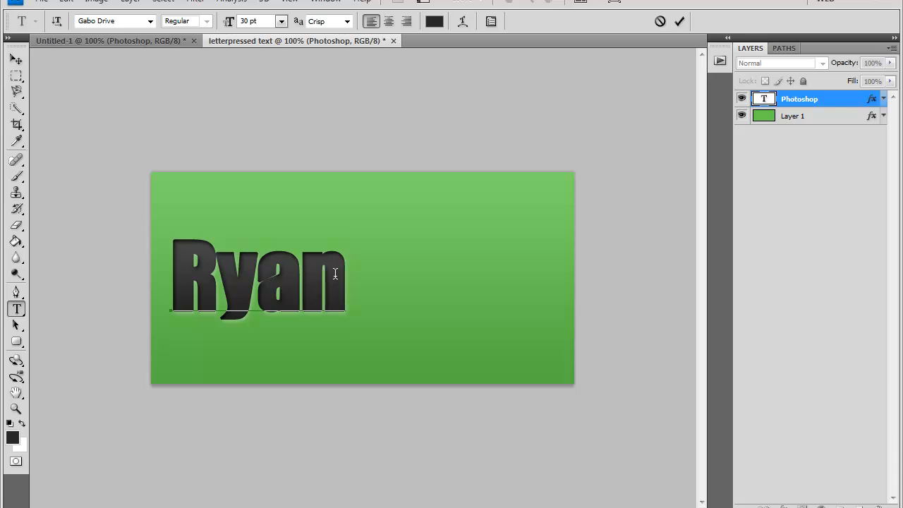
Step: Replace the first name with the original wording "Photoshop" and commit the text edit
key(BackSpace)
key(BackSpace)
key(BackSpace)
key(BackSpace)
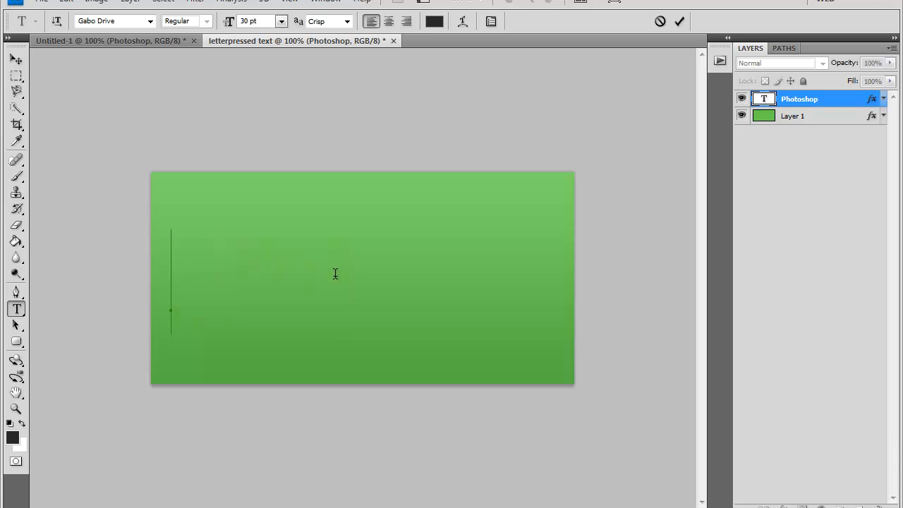
text(Photosho)
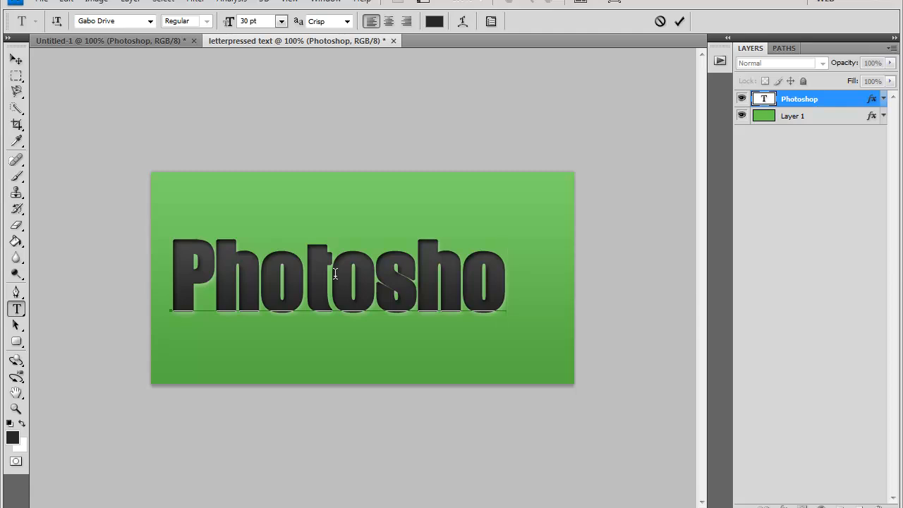
text(p)
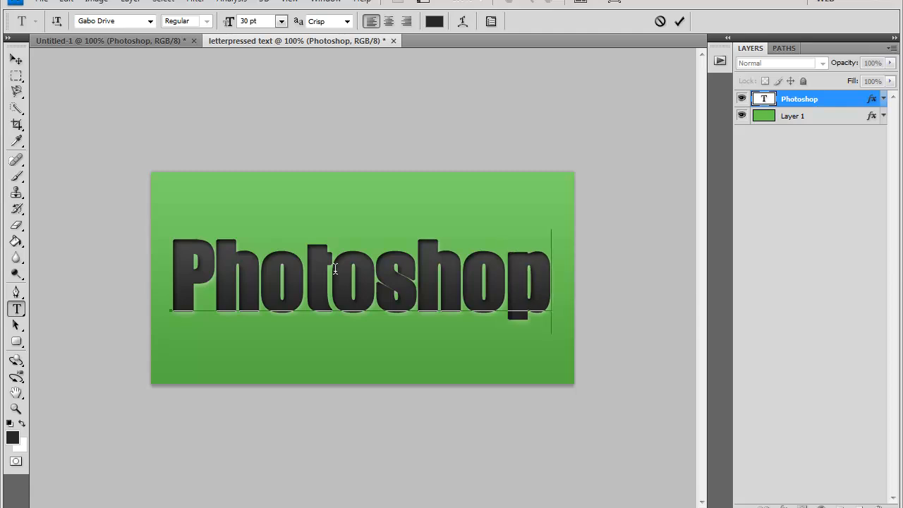
click(679, 21)
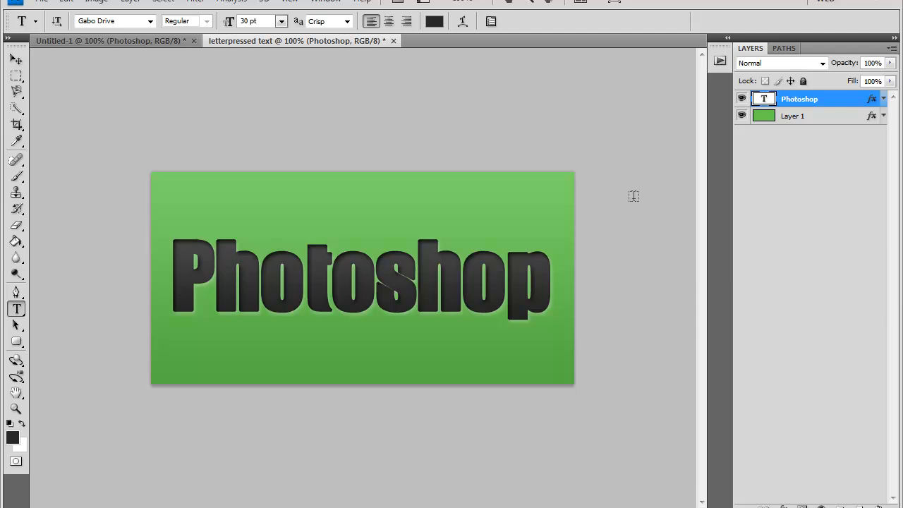